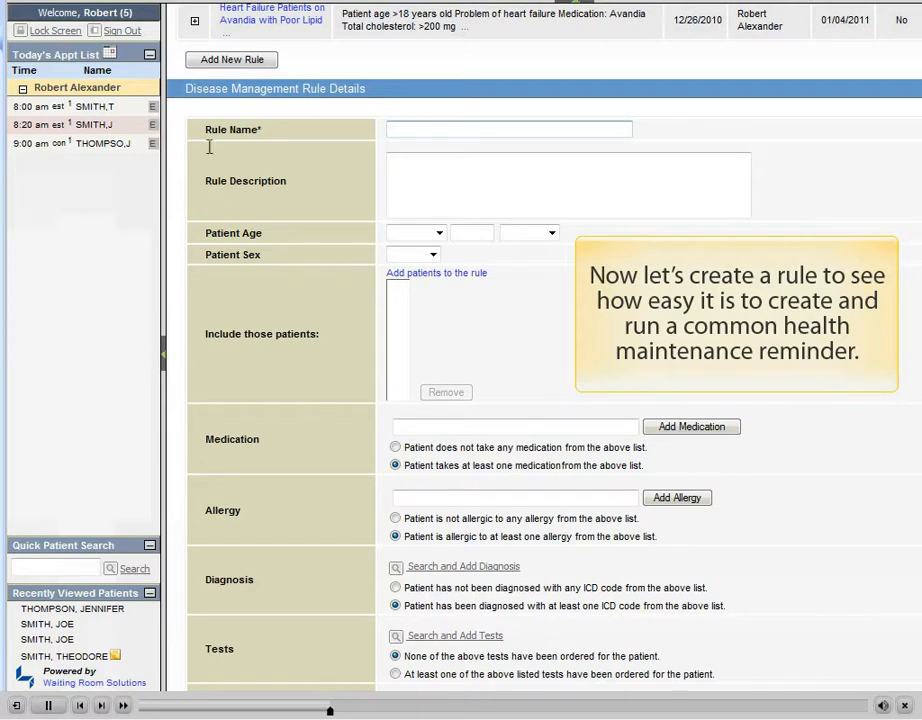
- Name the new disease management rule "Colonoscopy Screening" and describe it as "colonoscopy screening for persons over 50"
click(405, 131)
text(Col)
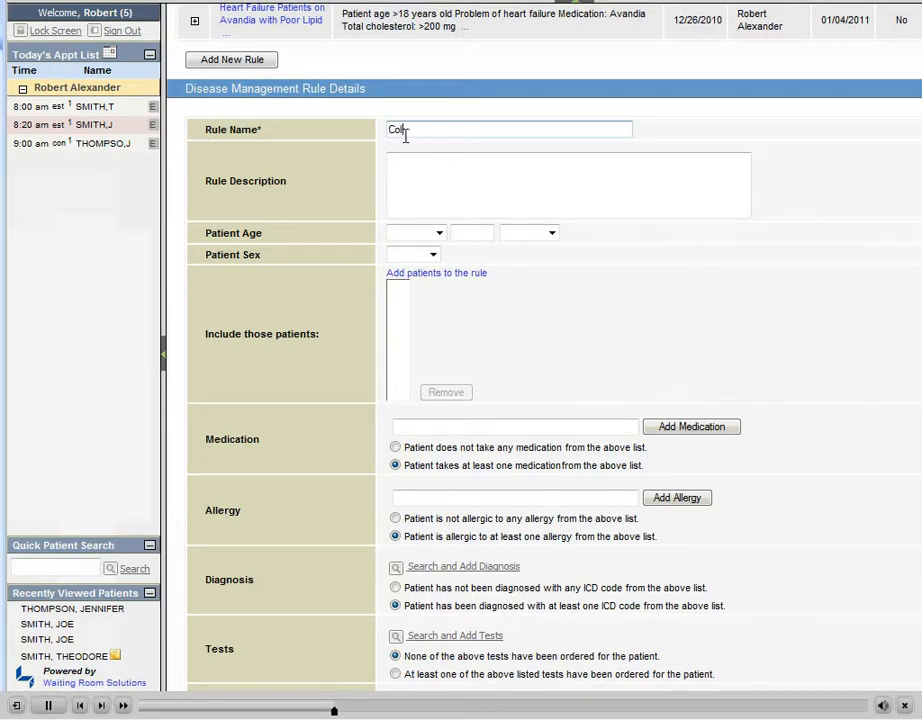
text(onoscopy Screening)
click(414, 152)
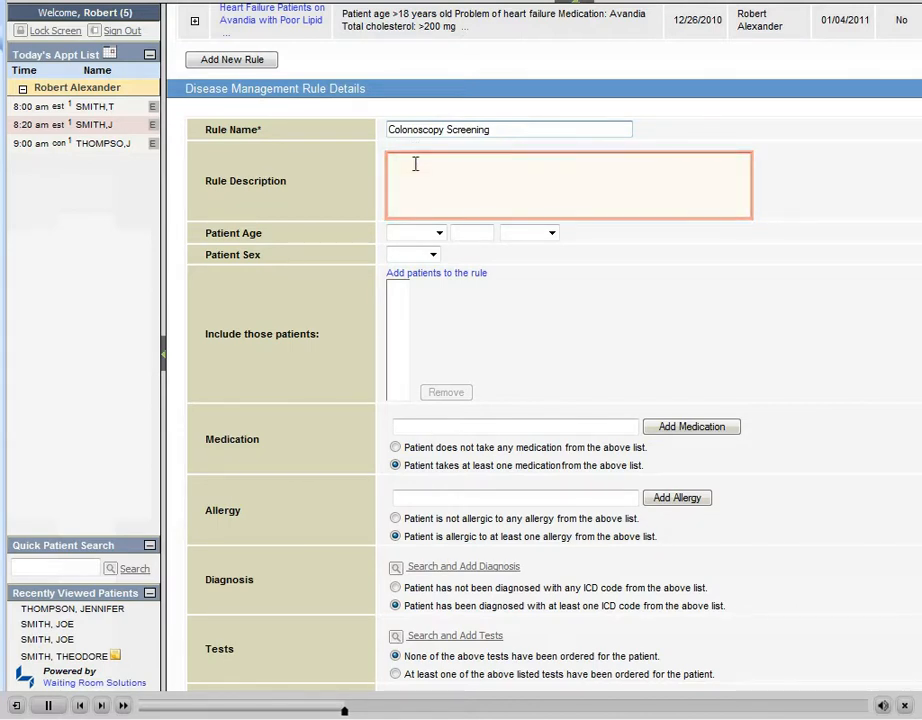
text(colonosco)
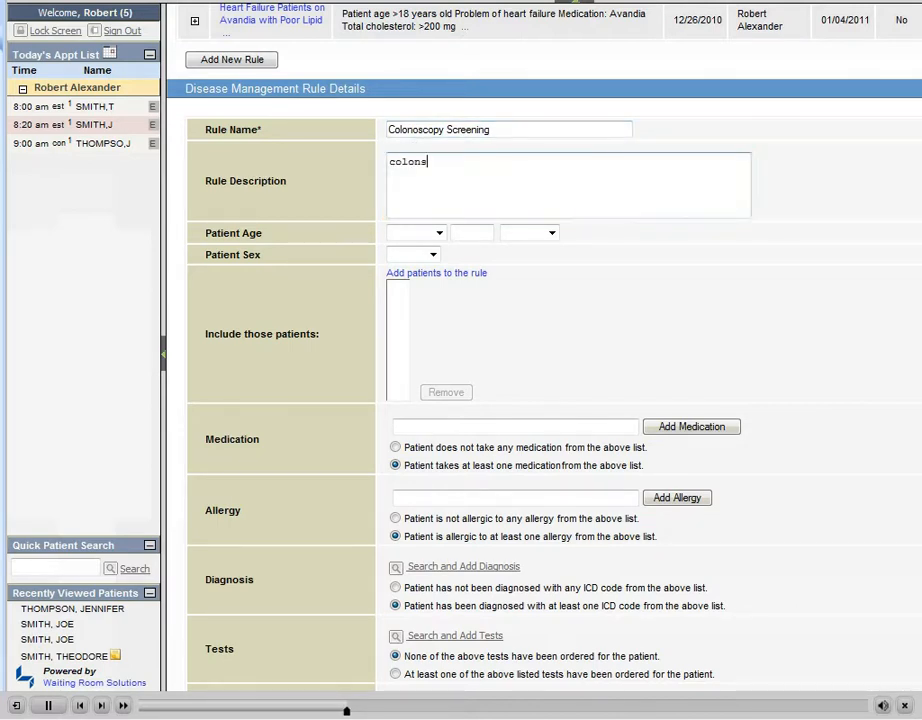
text(py screening)
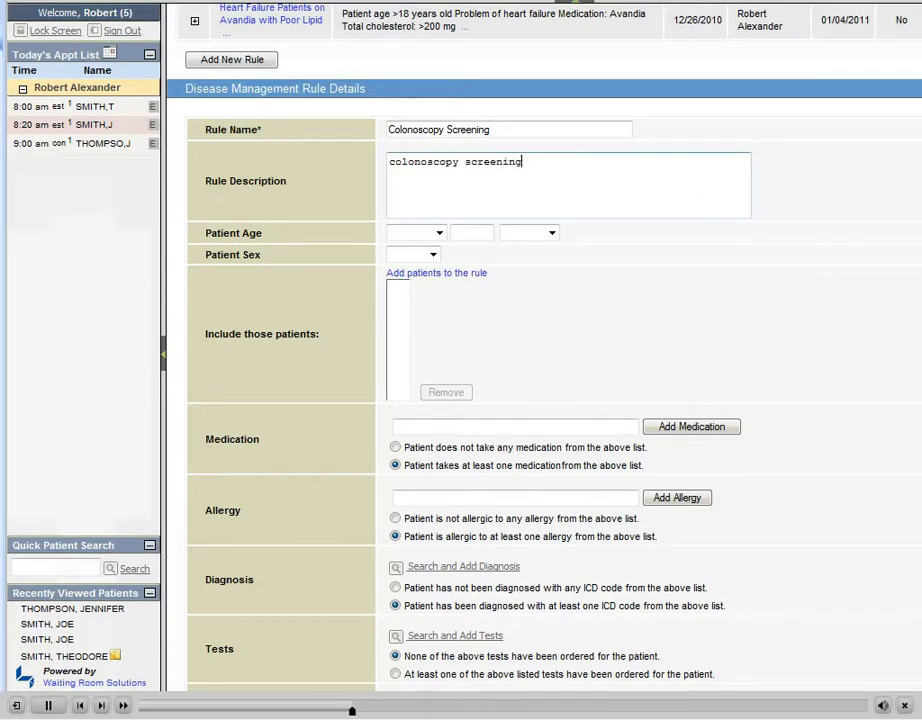
text( for persons over 50)
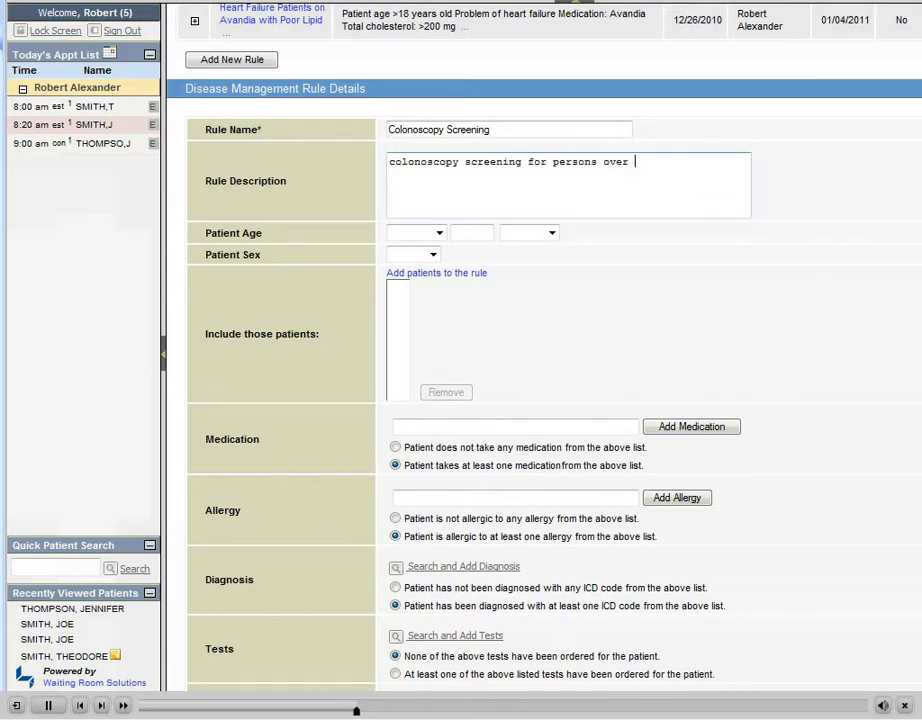
- Set the rule's patient age criterion to >= 50 year(s)
click(426, 232)
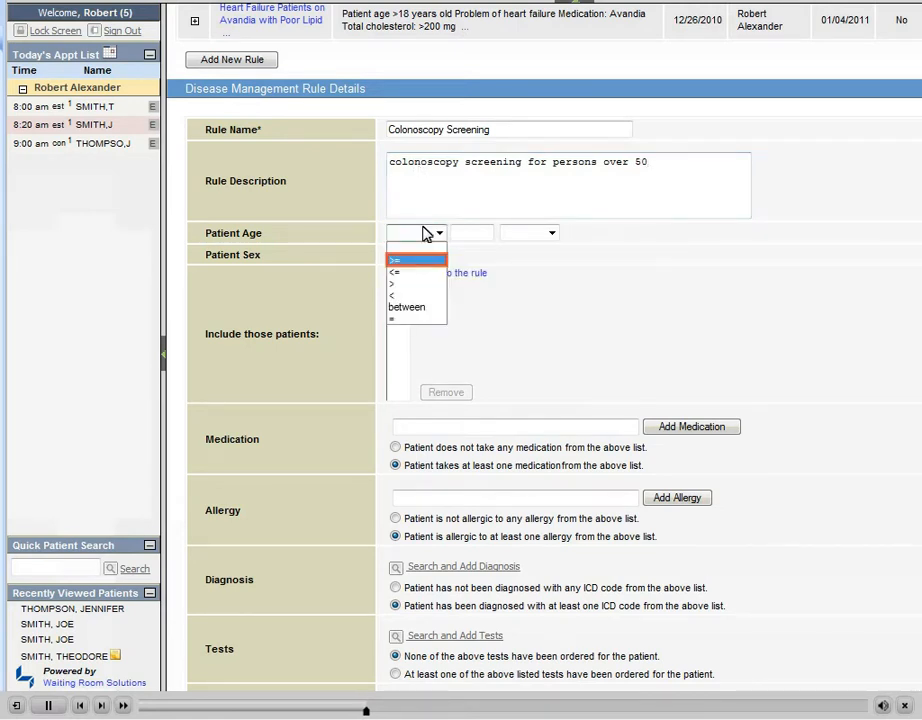
click(422, 260)
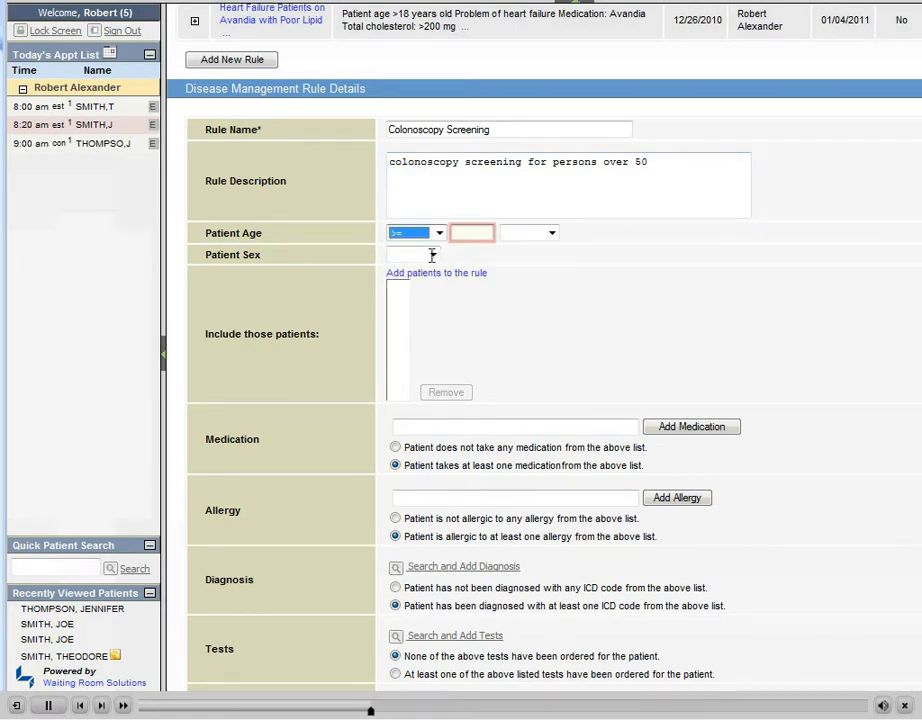
click(462, 232)
text(5)
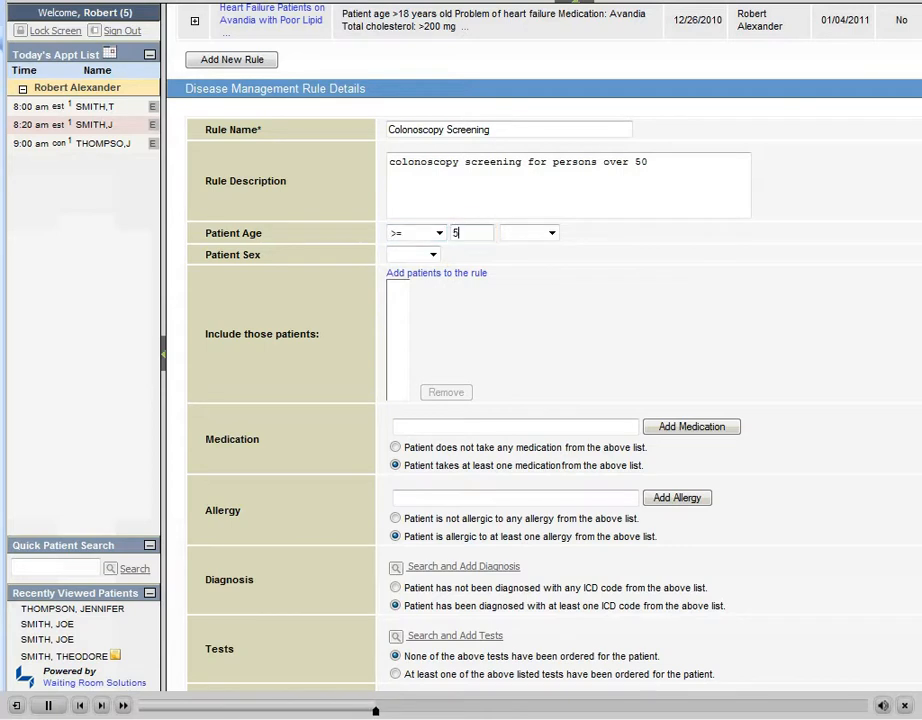
text(0)
key(Tab)
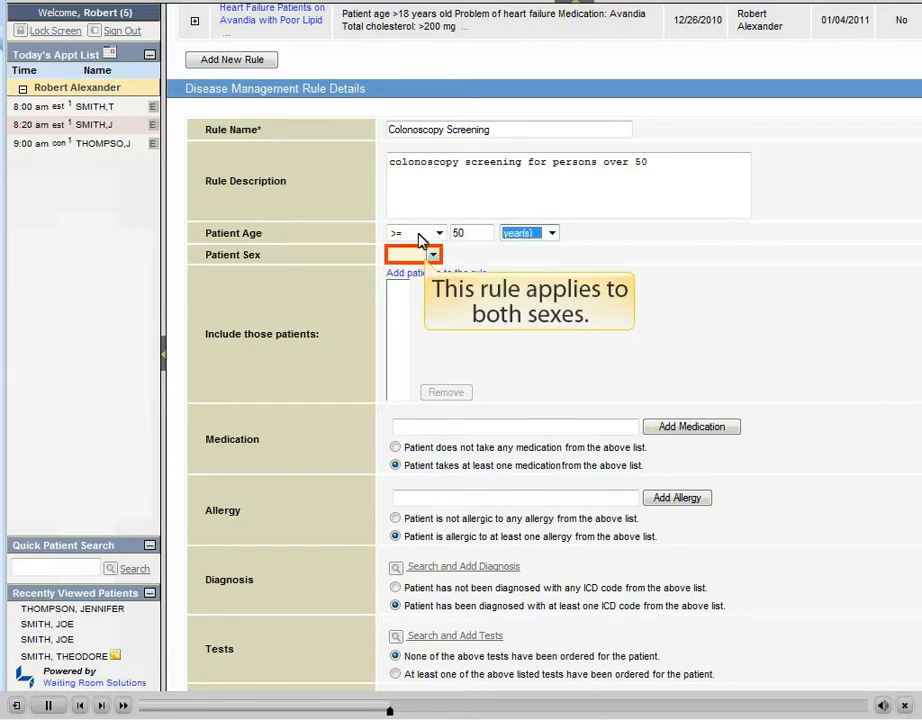
- Search the tests by the description "colonoscopy" and add all the resulting procedures to the rule
scroll(483, 410, down, 3)
scroll(483, 410, down, 1)
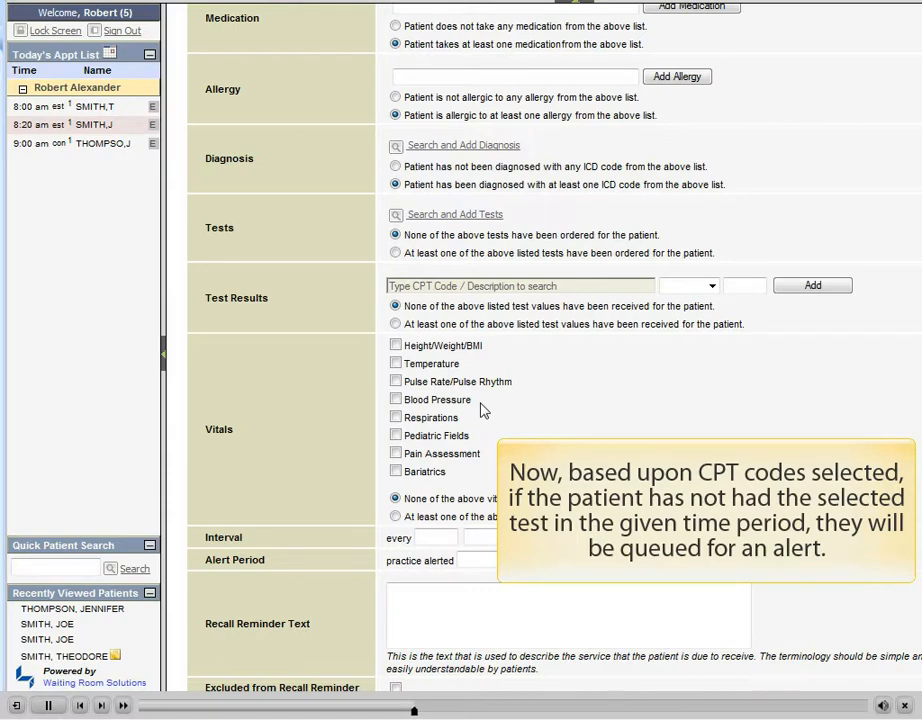
click(463, 228)
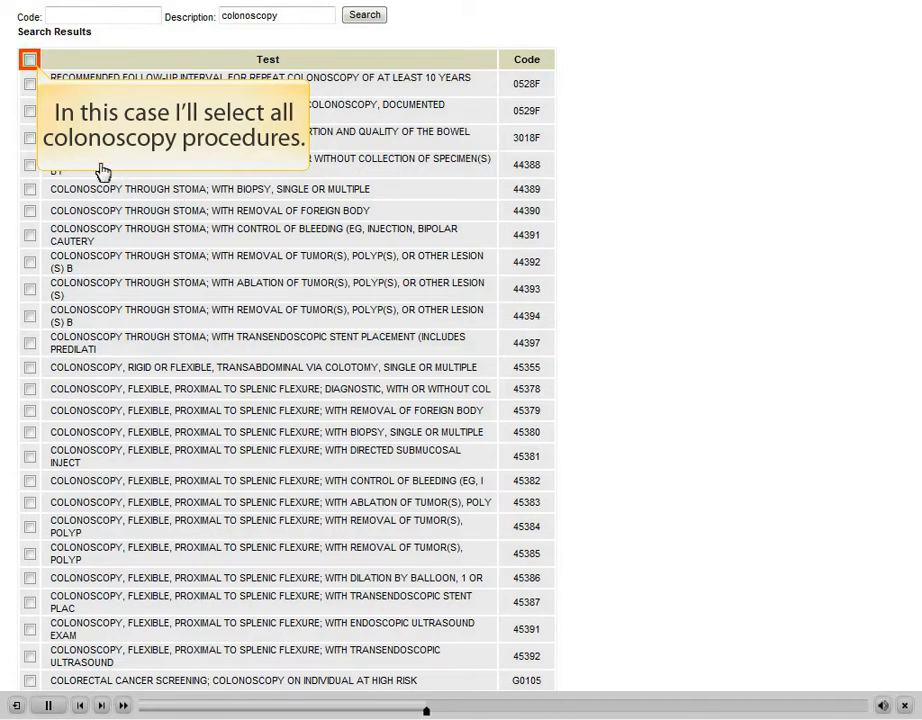
click(30, 61)
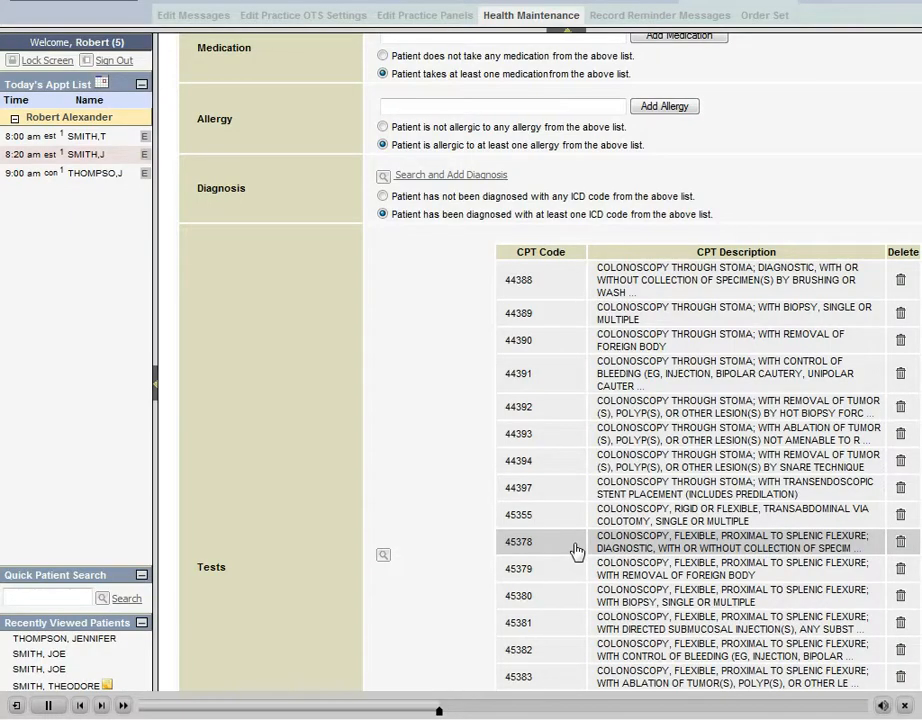
- Set the rule's test interval to every 1 year(s)
scroll(580, 552, down, 4)
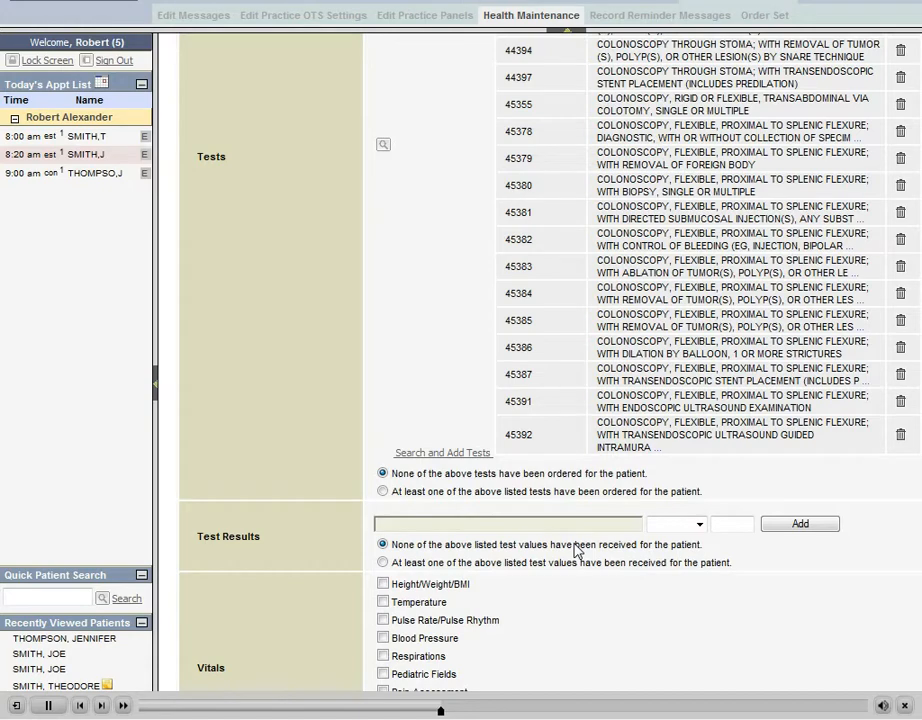
scroll(576, 550, down, 3)
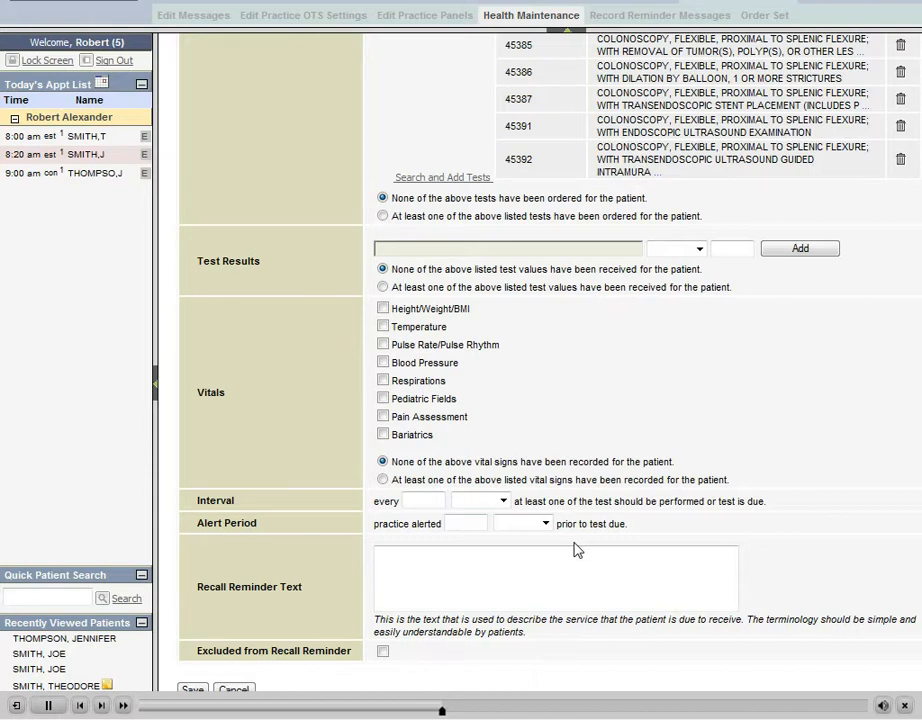
click(413, 500)
text(1)
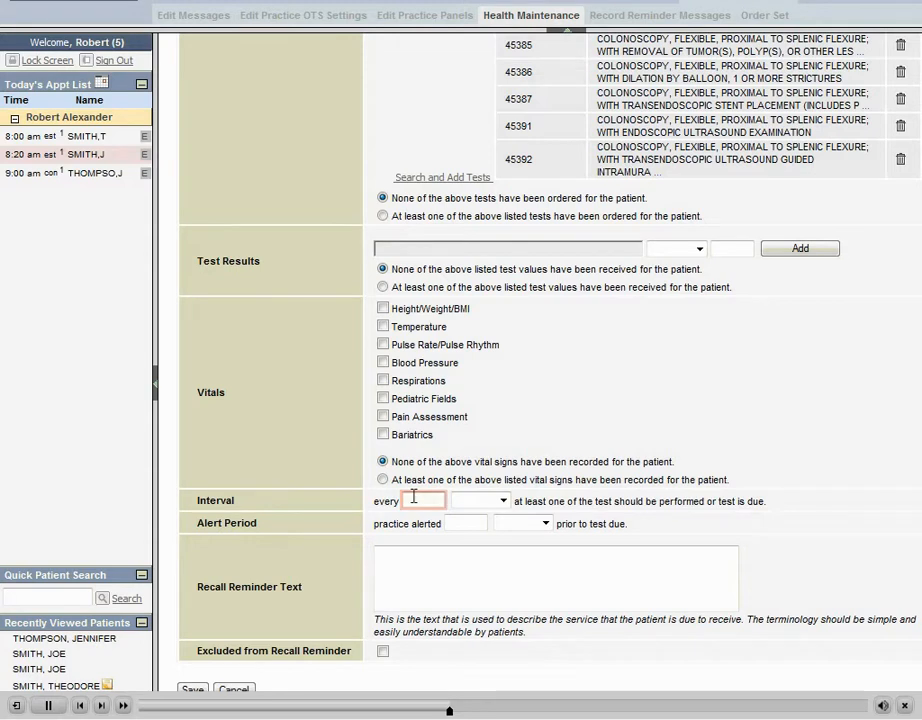
text(1)
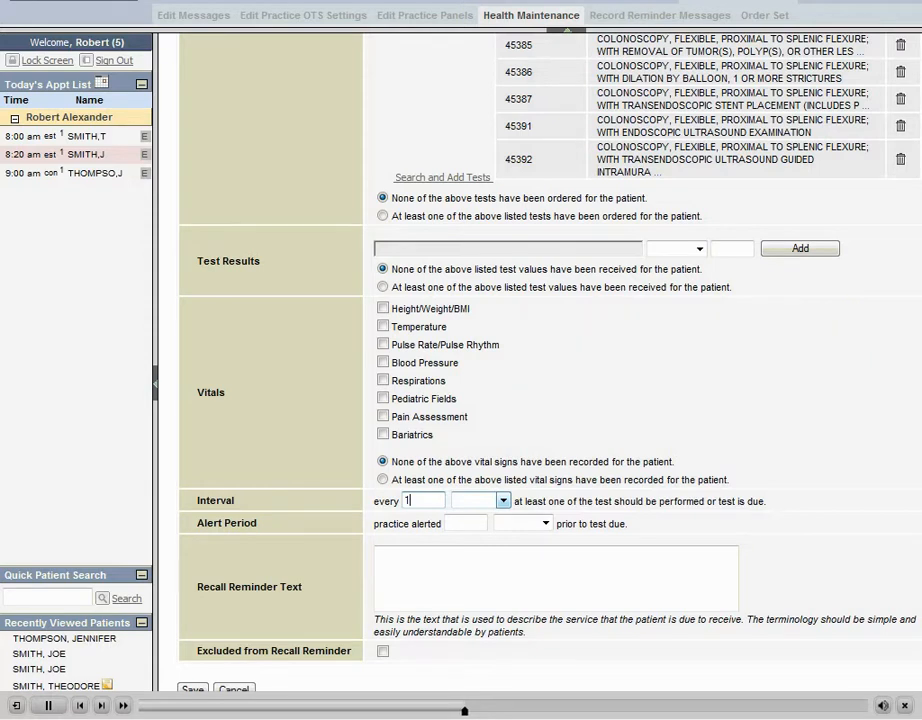
click(487, 506)
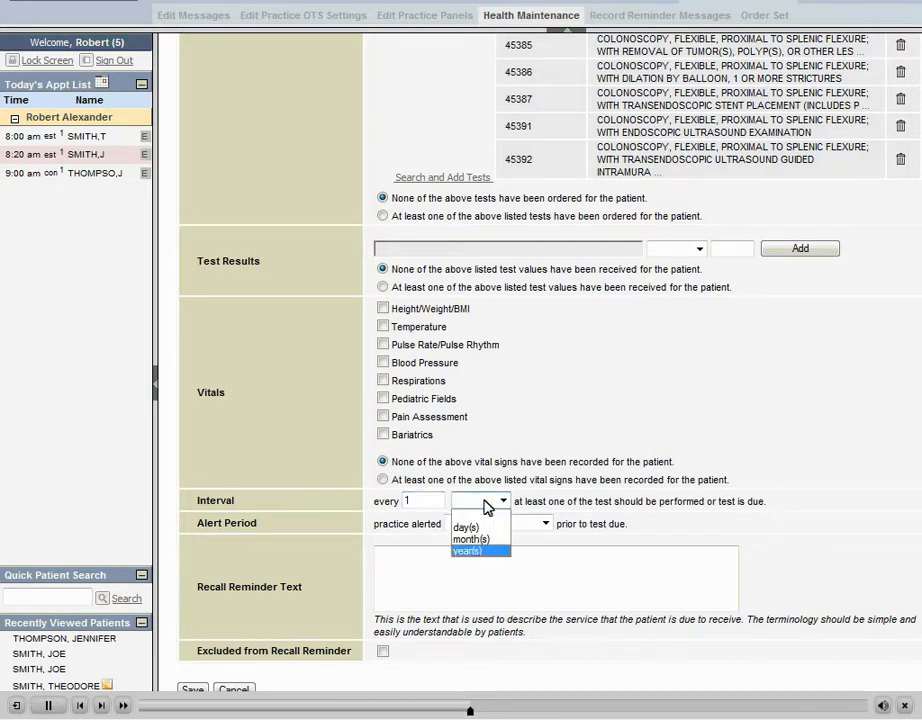
click(462, 551)
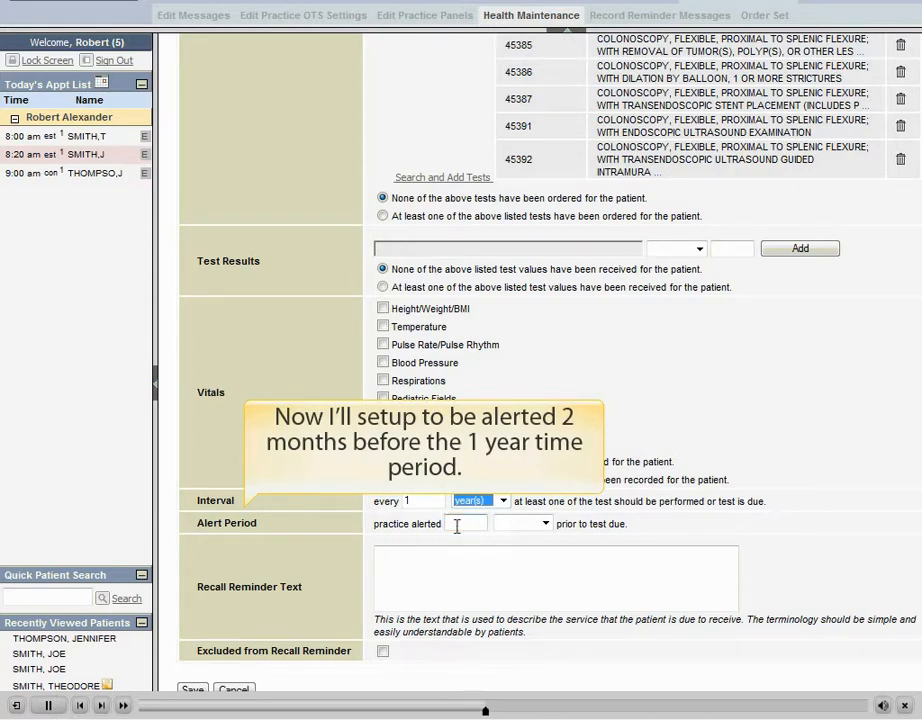
- Set the alert period to 2 month(s) prior to the test due date and save the rule
click(460, 523)
text(2)
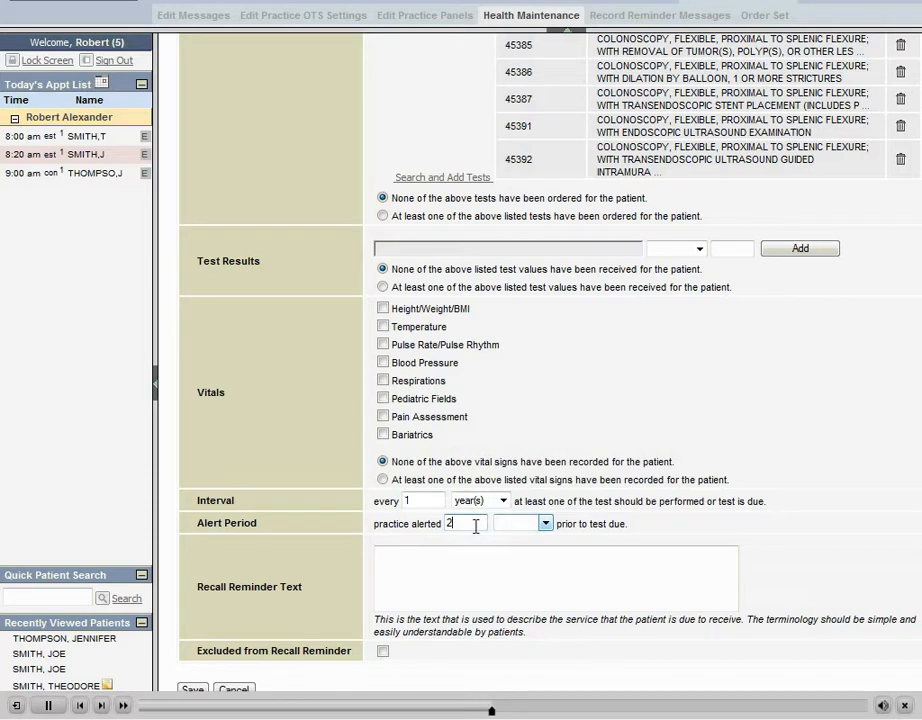
click(528, 525)
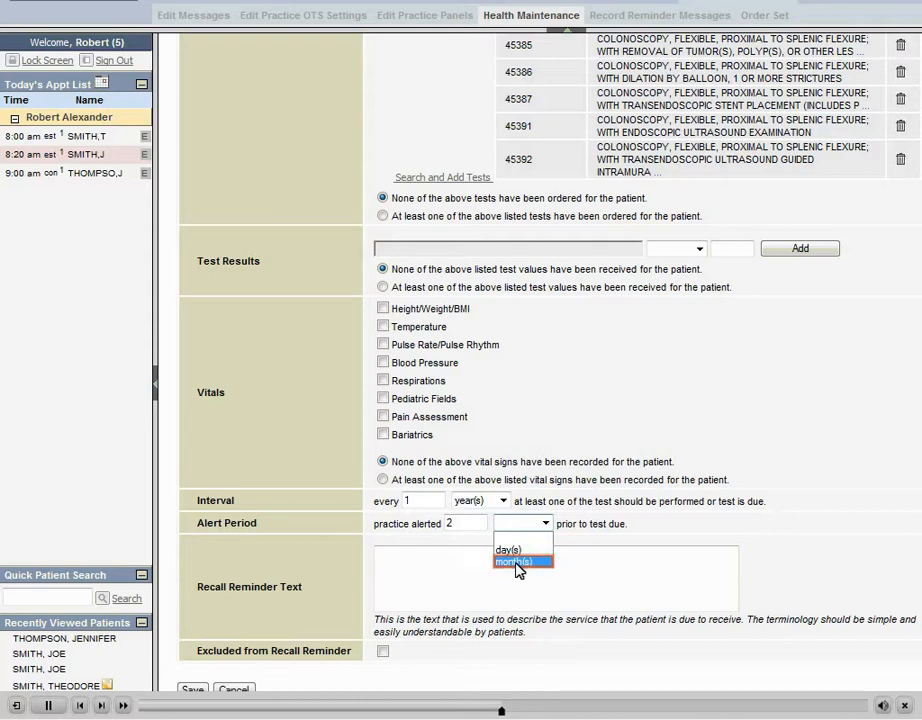
click(515, 562)
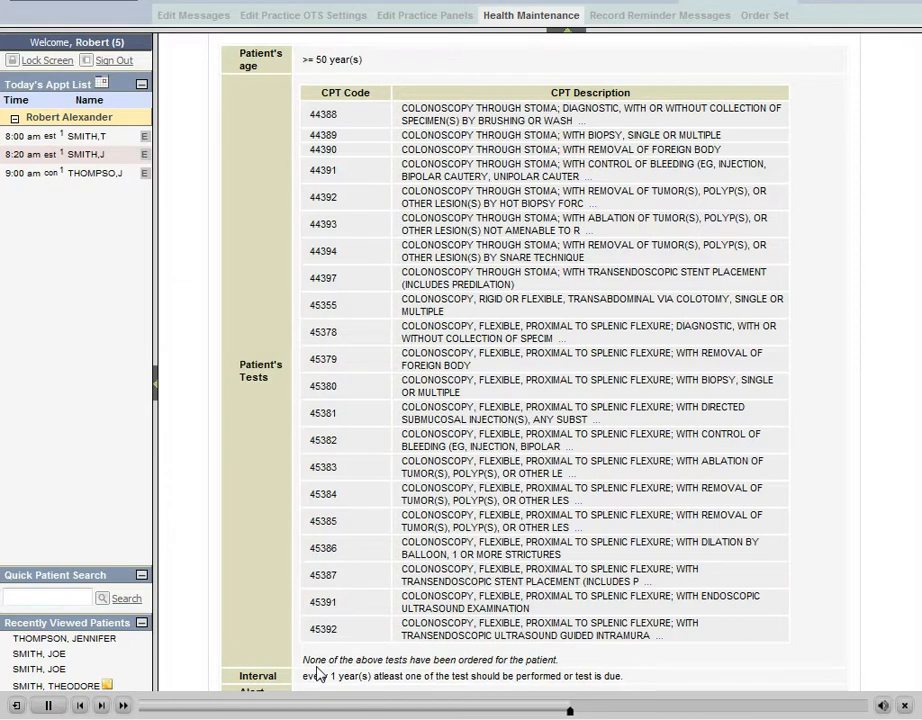
scroll(318, 675, down, 1)
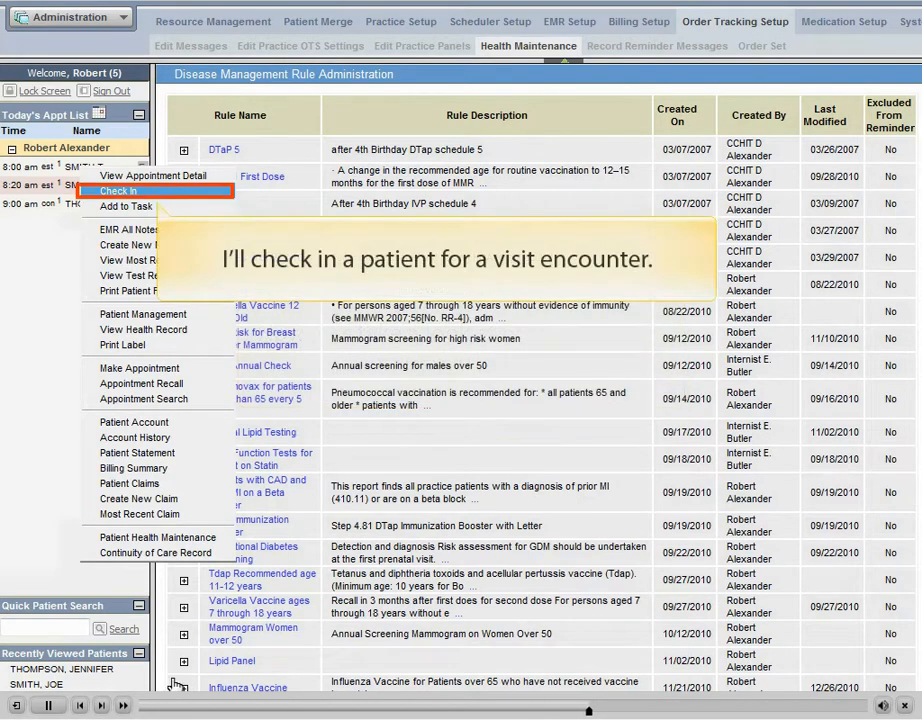
- Check in the patient with the 8:00 am appointment and move them to the exam room
click(120, 193)
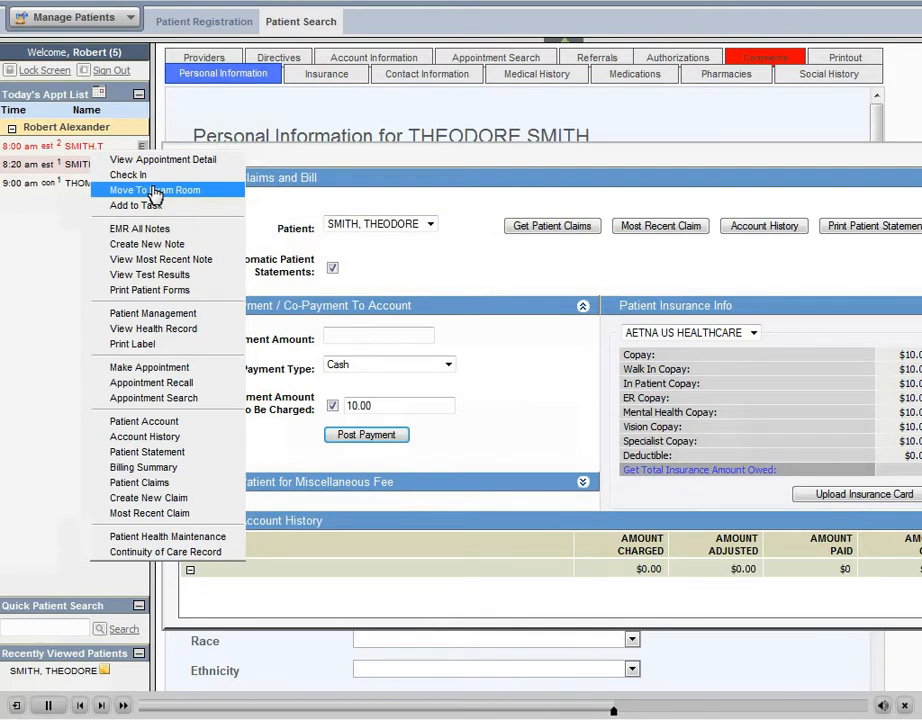
click(155, 190)
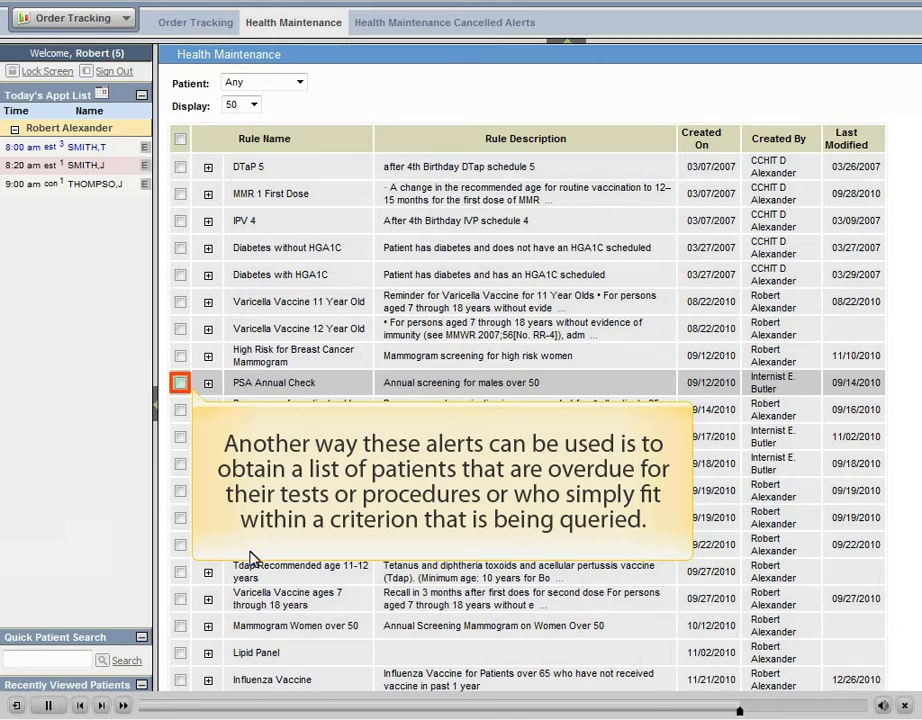
- Search the Order Tracking health maintenance rules for patients due under the PSA Annual Check rule
click(180, 383)
scroll(183, 393, down, 5)
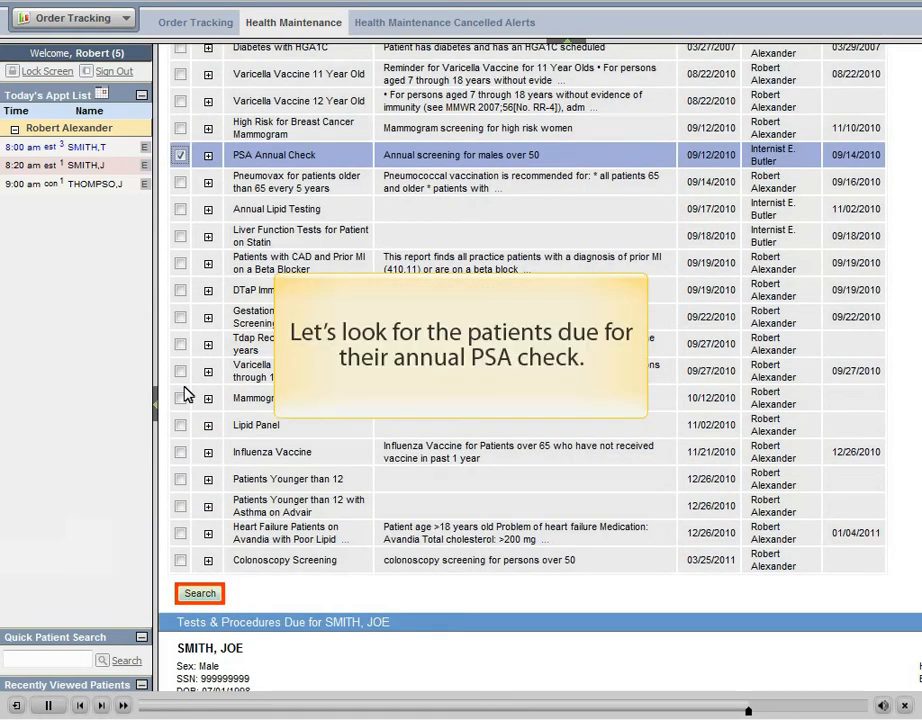
click(199, 594)
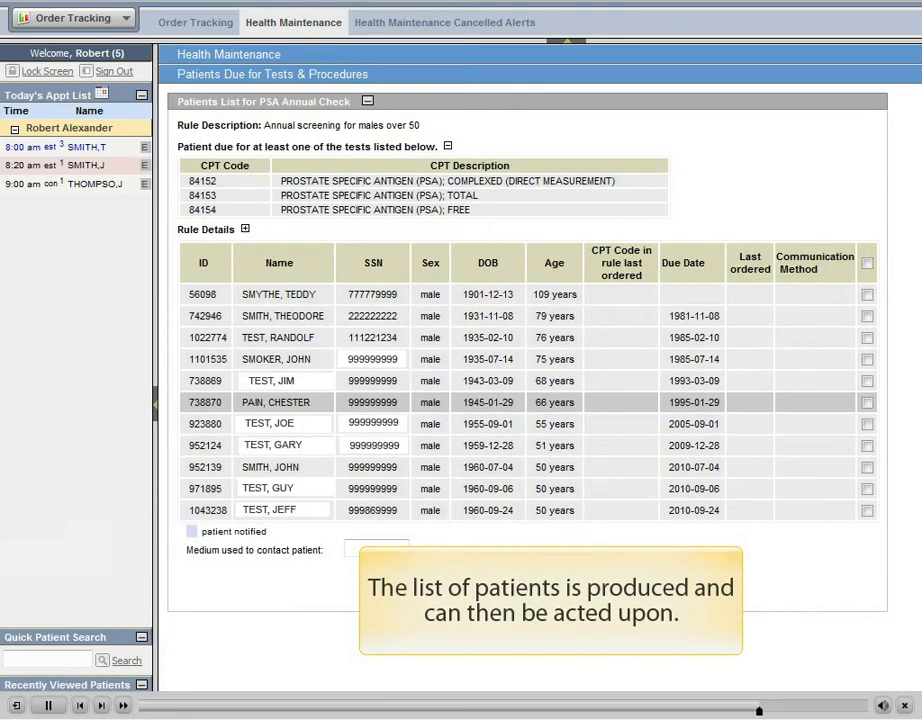